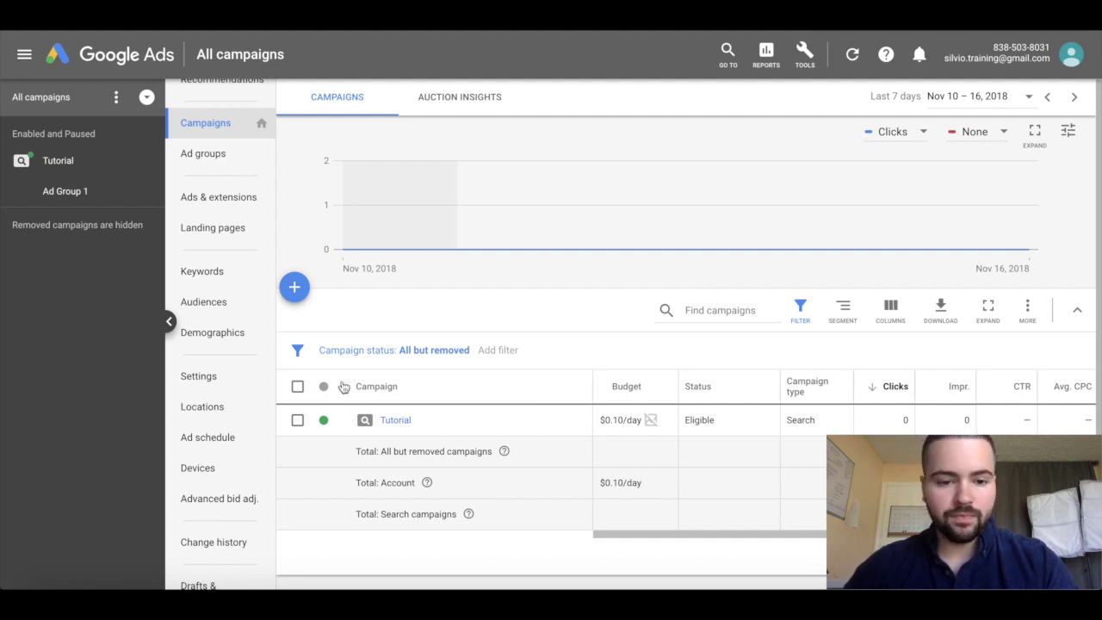
# - Create a new campaign draft named "Test" from the Tutorial campaign
pyautogui.click(389, 424)
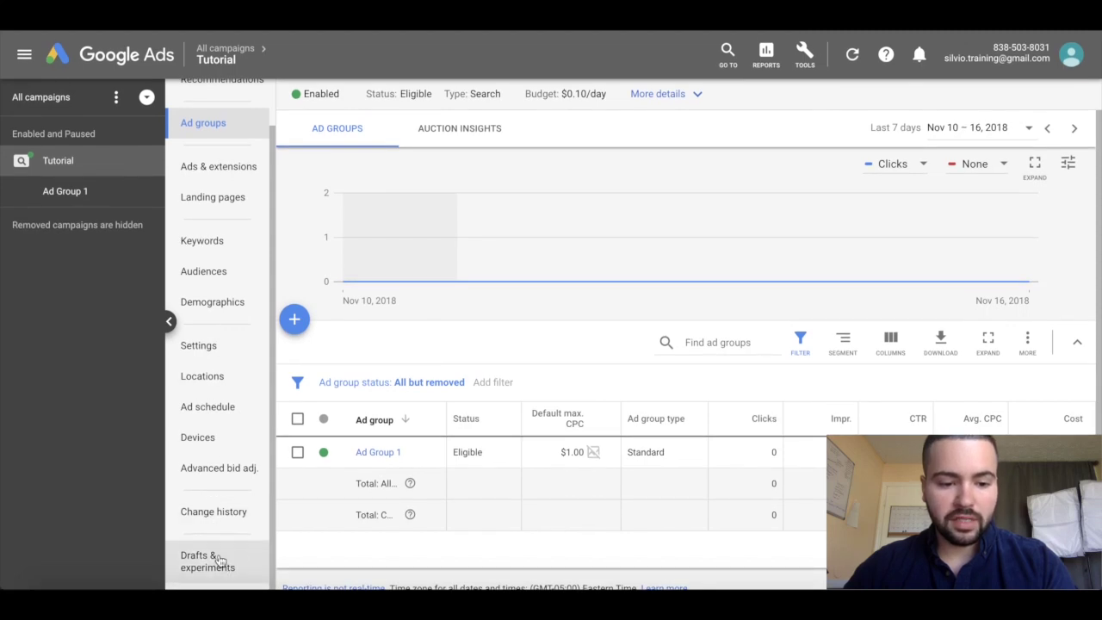
pyautogui.click(230, 564)
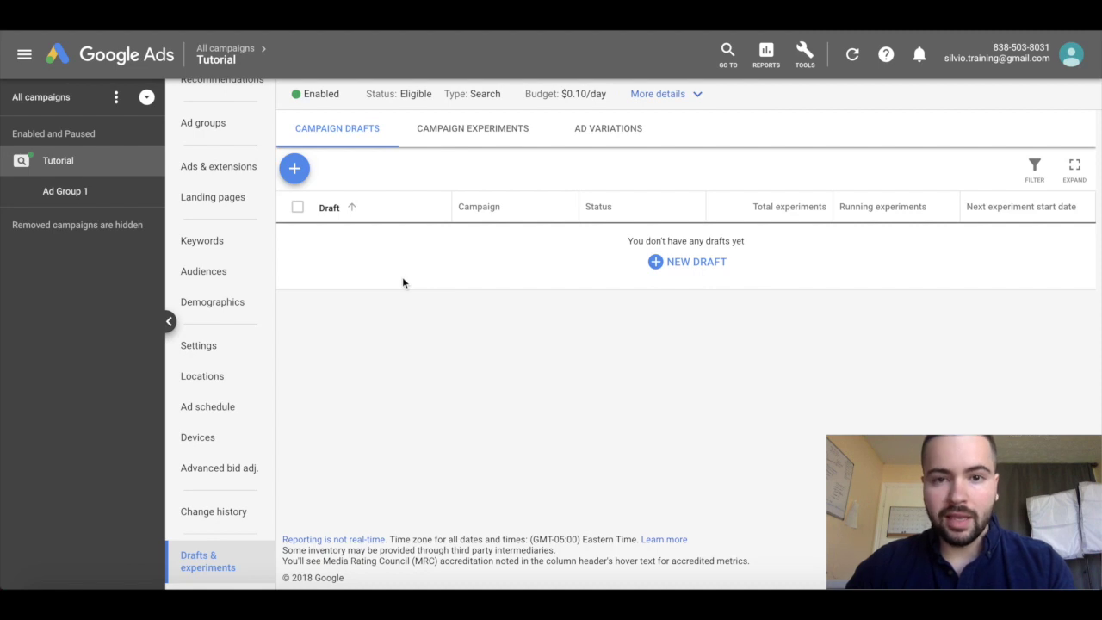
pyautogui.click(294, 169)
pyautogui.click(350, 219)
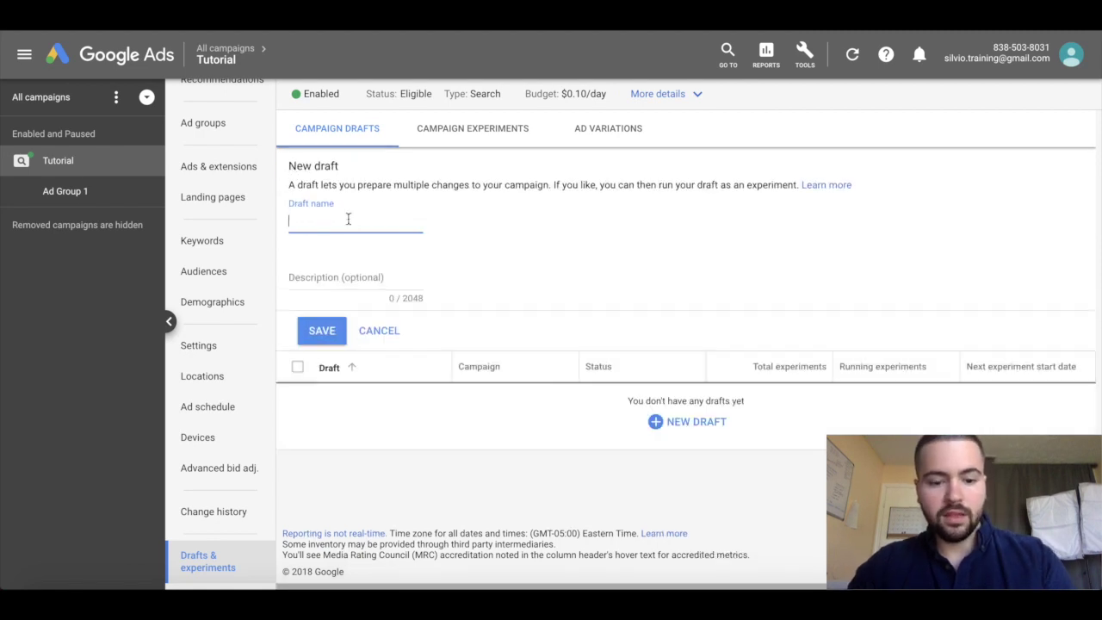
pyautogui.write('Test')
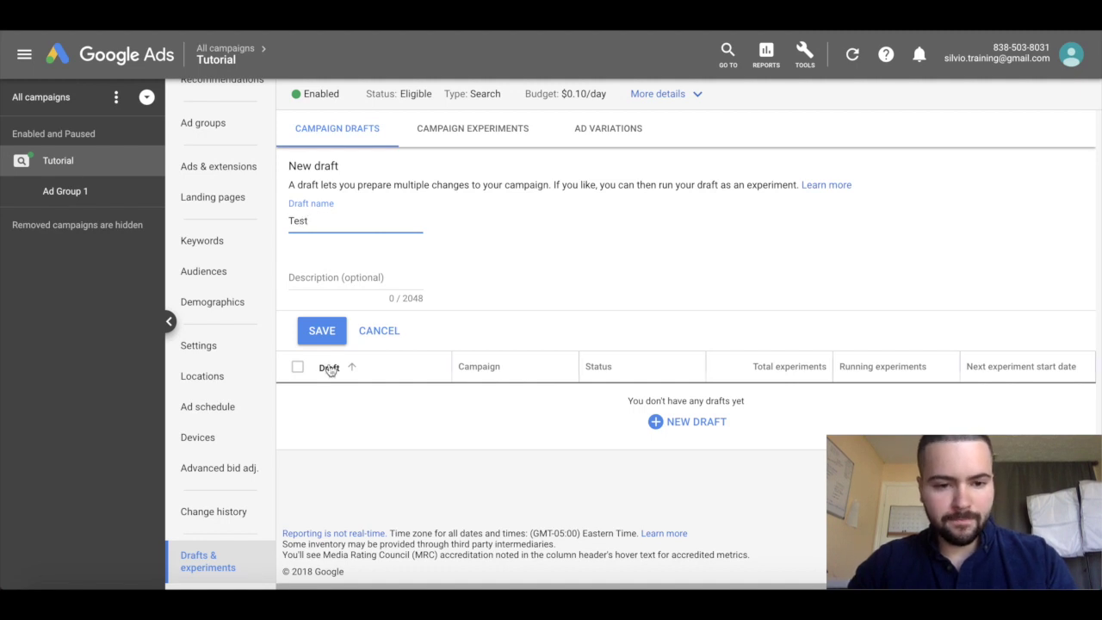
pyautogui.click(331, 336)
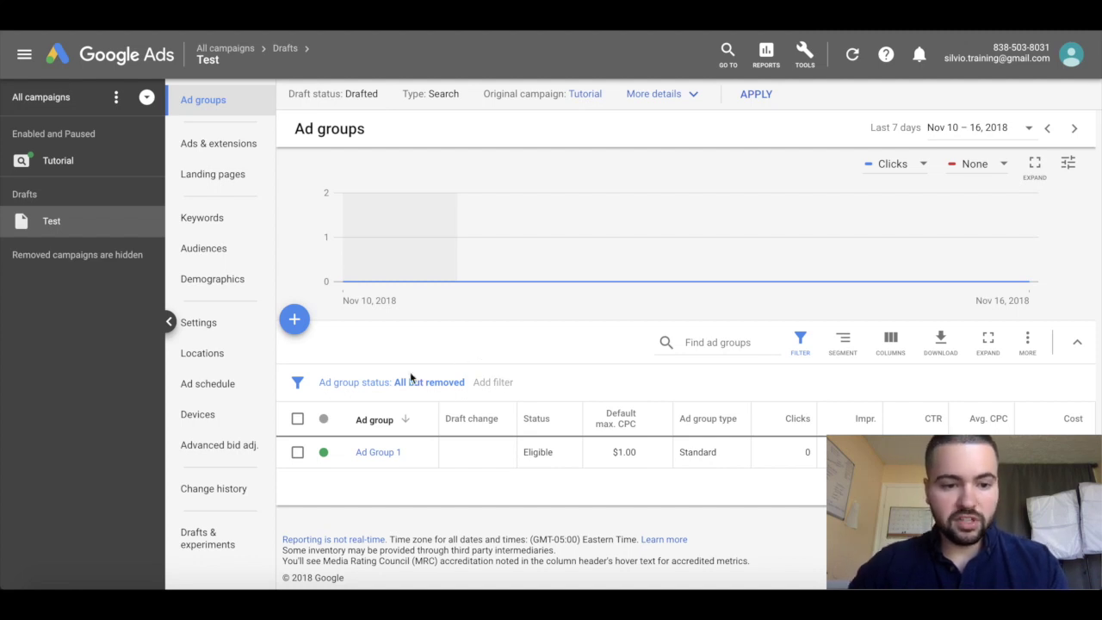
# - Remove Michigan, United States from the Test draft's targeted locations
pyautogui.click(223, 356)
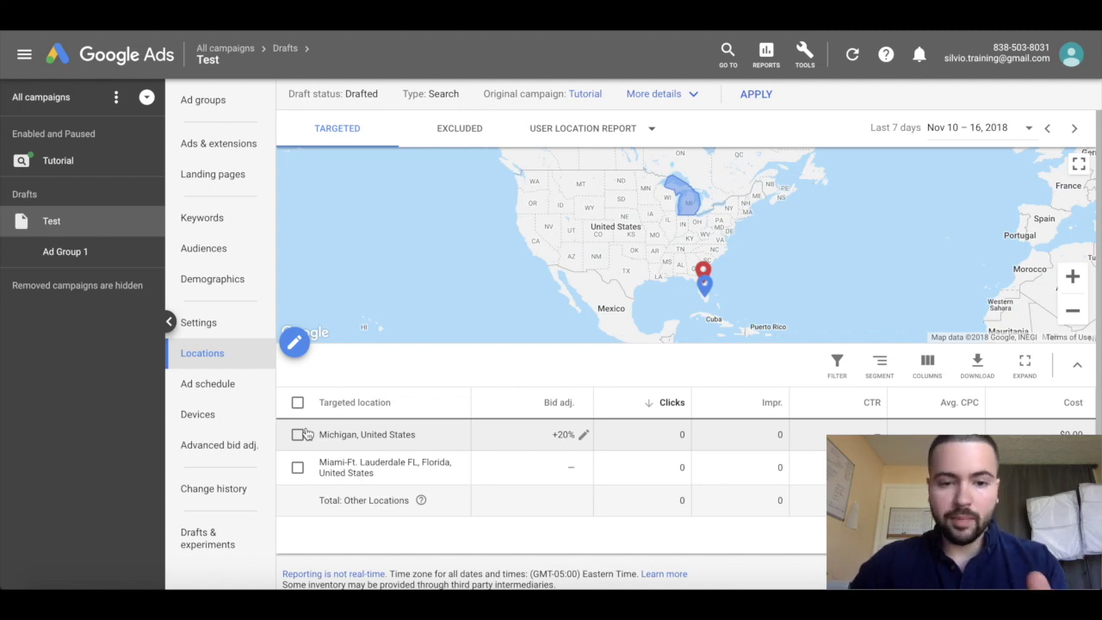
pyautogui.click(297, 435)
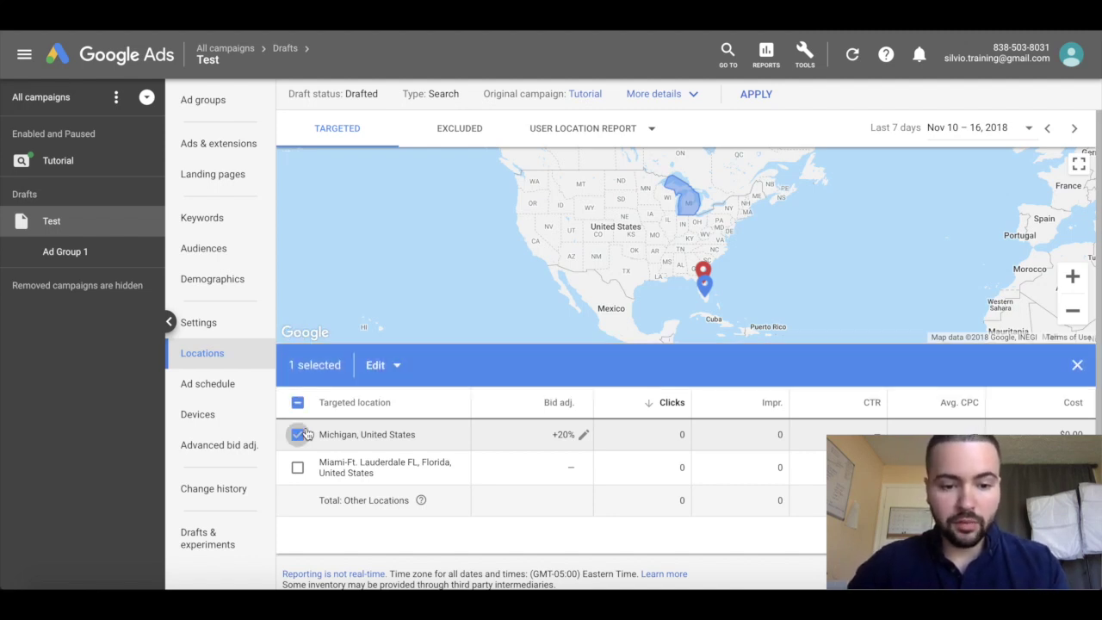
pyautogui.click(372, 369)
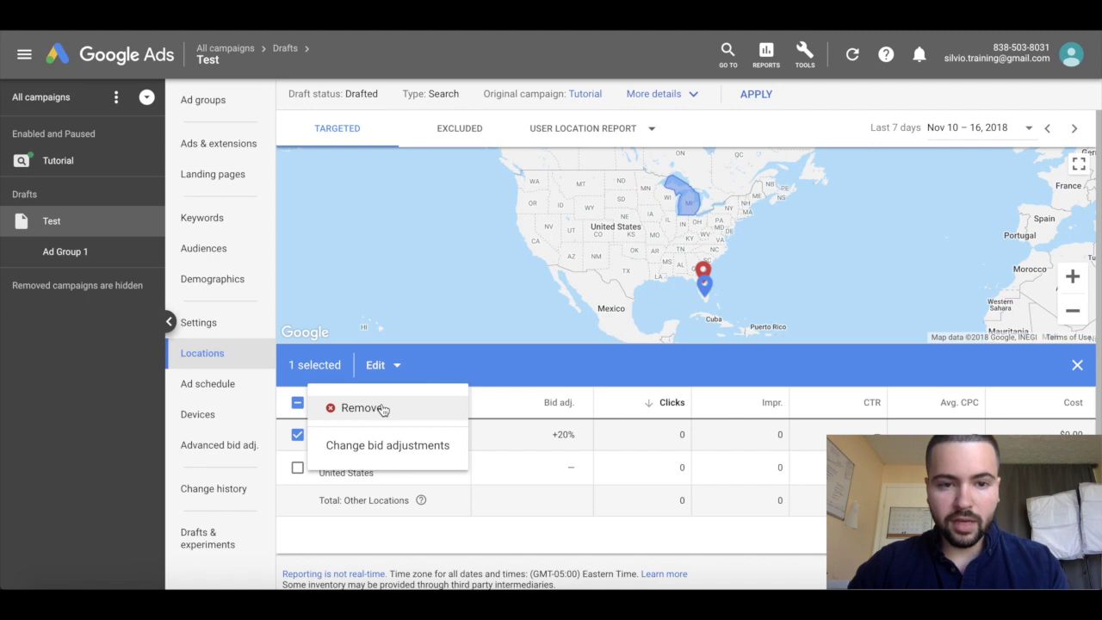
pyautogui.click(381, 408)
pyautogui.click(606, 337)
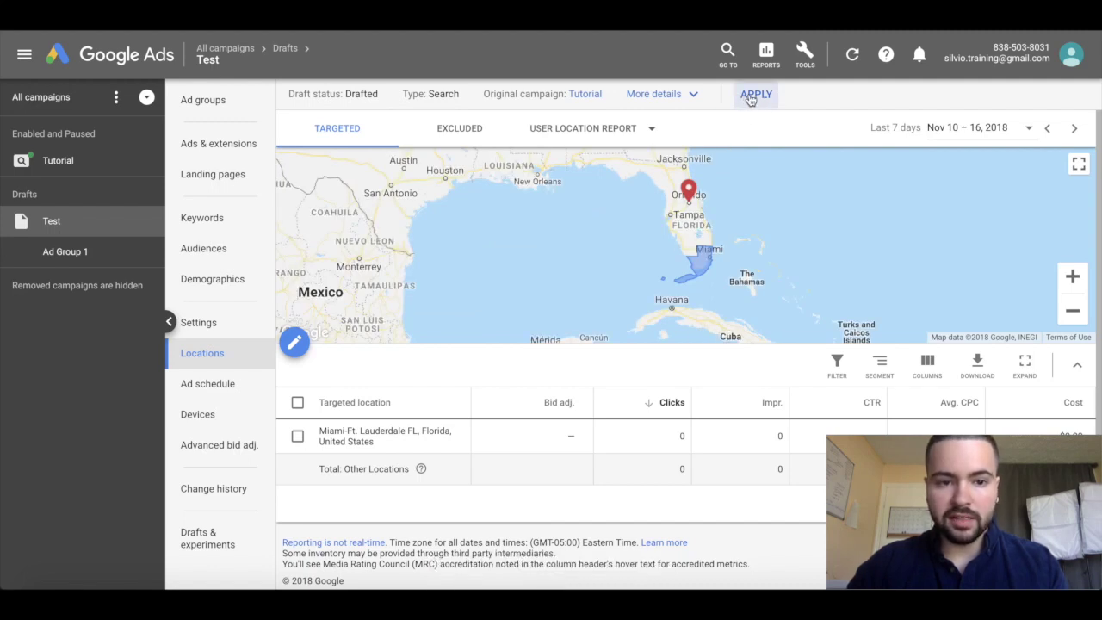
# - Apply the Test draft as an experiment and name the new experiment "Excluding Michigan"
pyautogui.click(754, 97)
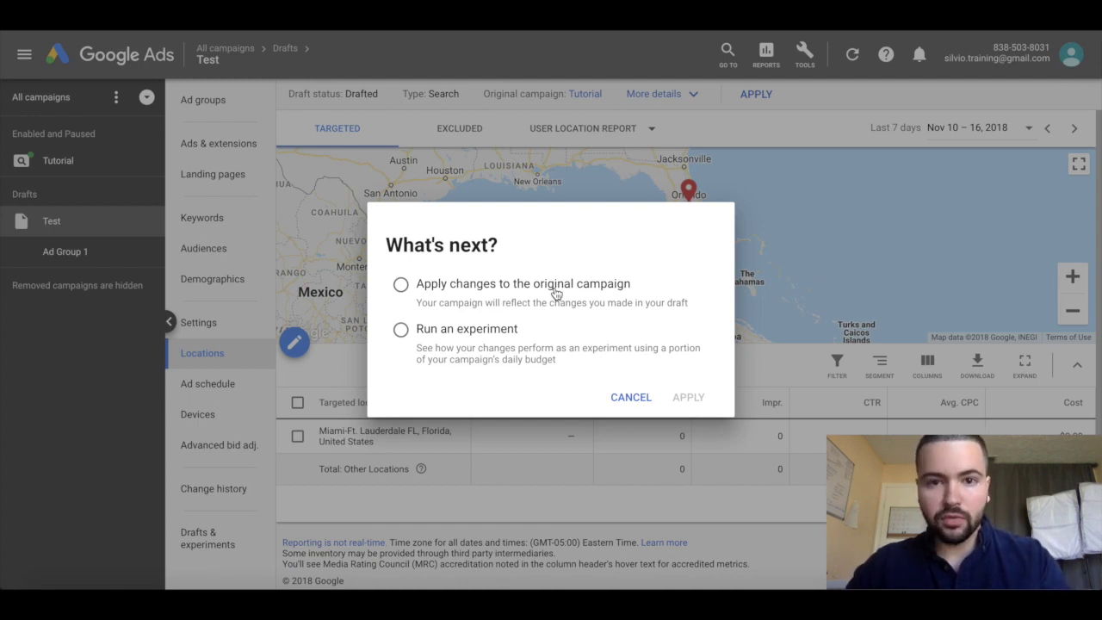
pyautogui.click(508, 332)
pyautogui.click(691, 397)
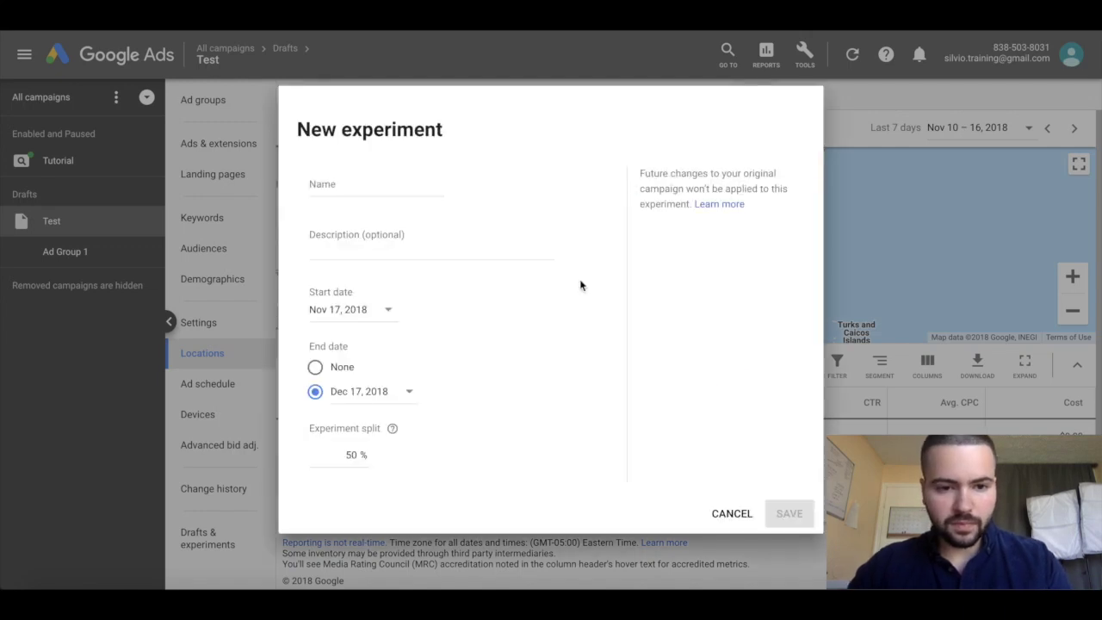
pyautogui.click(375, 179)
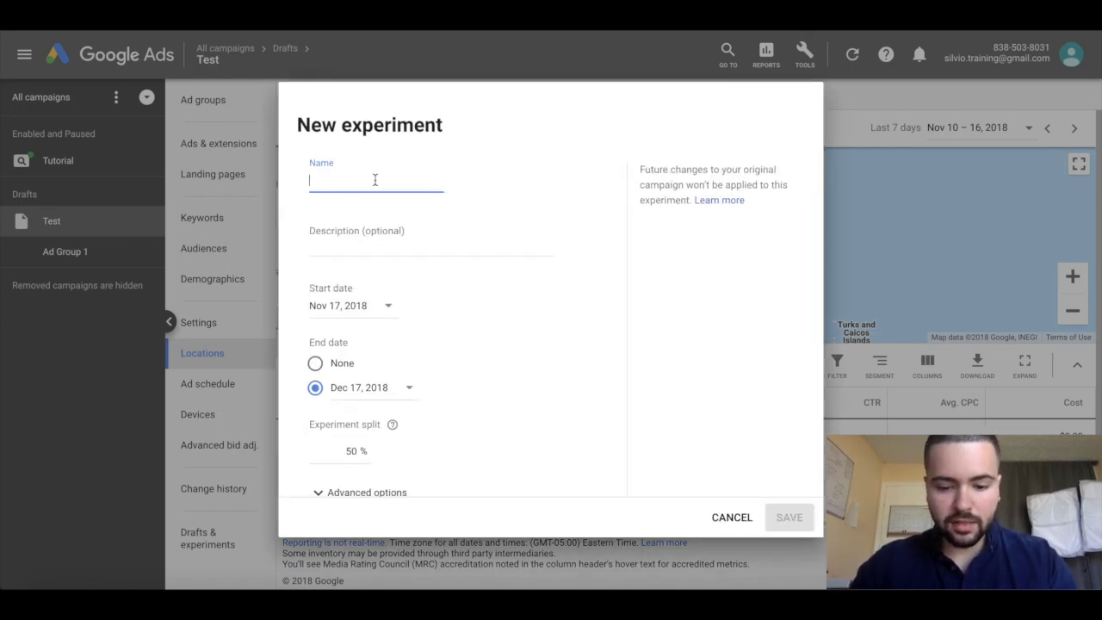
pyautogui.write('Exlcudi')
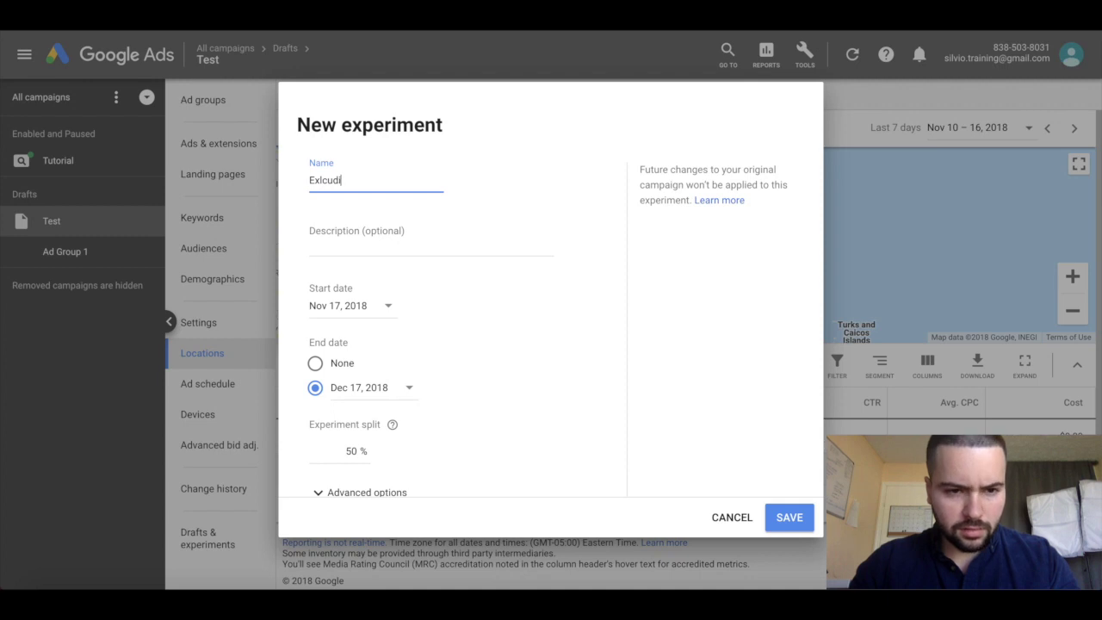
pyautogui.press('BackSpace')
pyautogui.press('BackSpace')
pyautogui.press('BackSpace')
pyautogui.press('BackSpace')
pyautogui.press('BackSpace')
pyautogui.write('cluding Michigan')
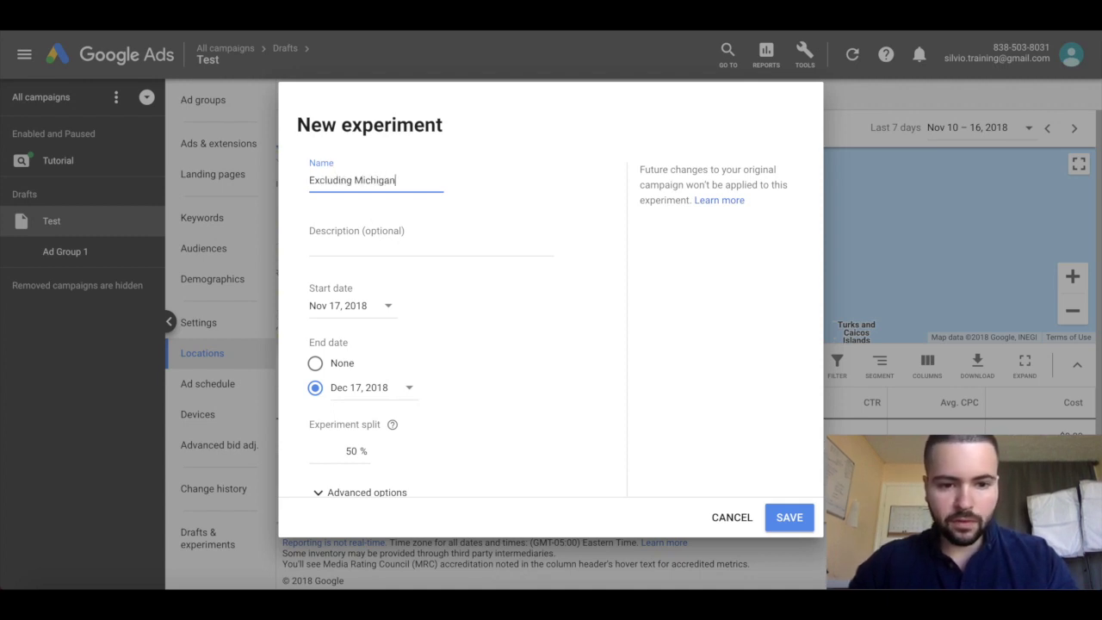
pyautogui.click(429, 296)
# - Set the experiment split to 30%
pyautogui.scroll(-1, 429, 295)
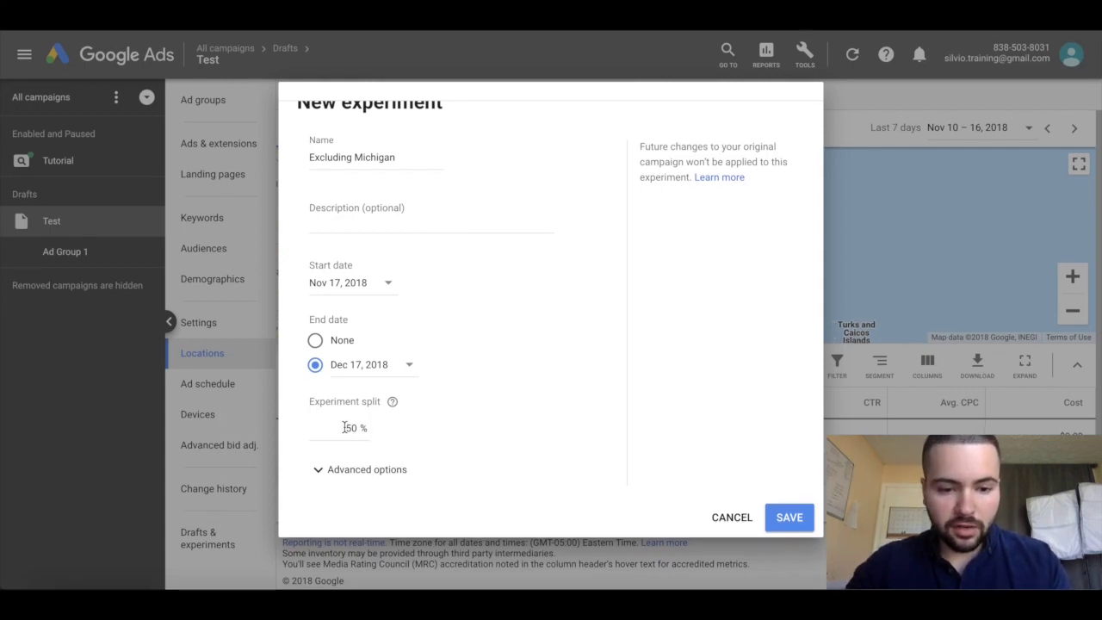
pyautogui.moveTo(341, 427); pyautogui.dragTo(372, 430)
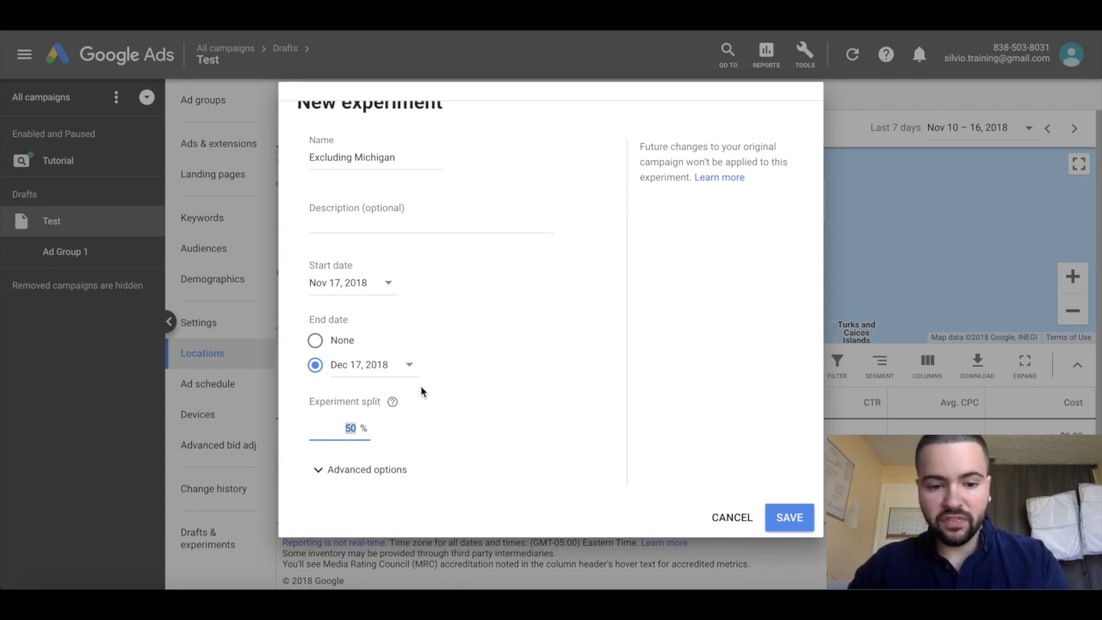
pyautogui.press('BackSpace')
pyautogui.write('30')
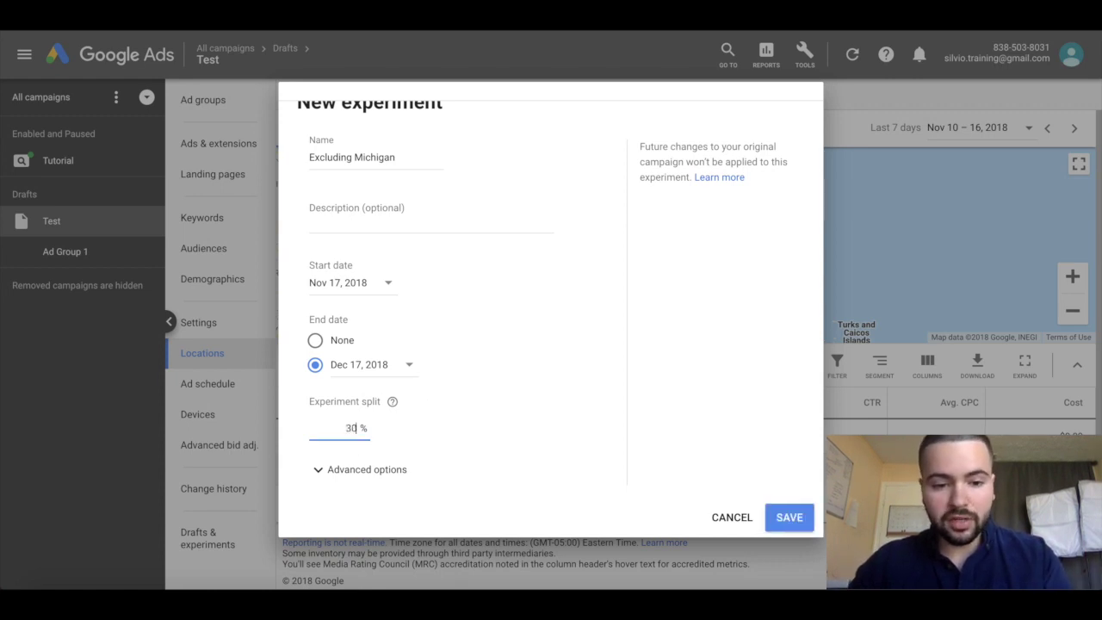
# - Set the experiment split to 50% and save the Excluding Michigan experiment
pyautogui.press('BackSpace')
pyautogui.press('BackSpace')
pyautogui.write('50')
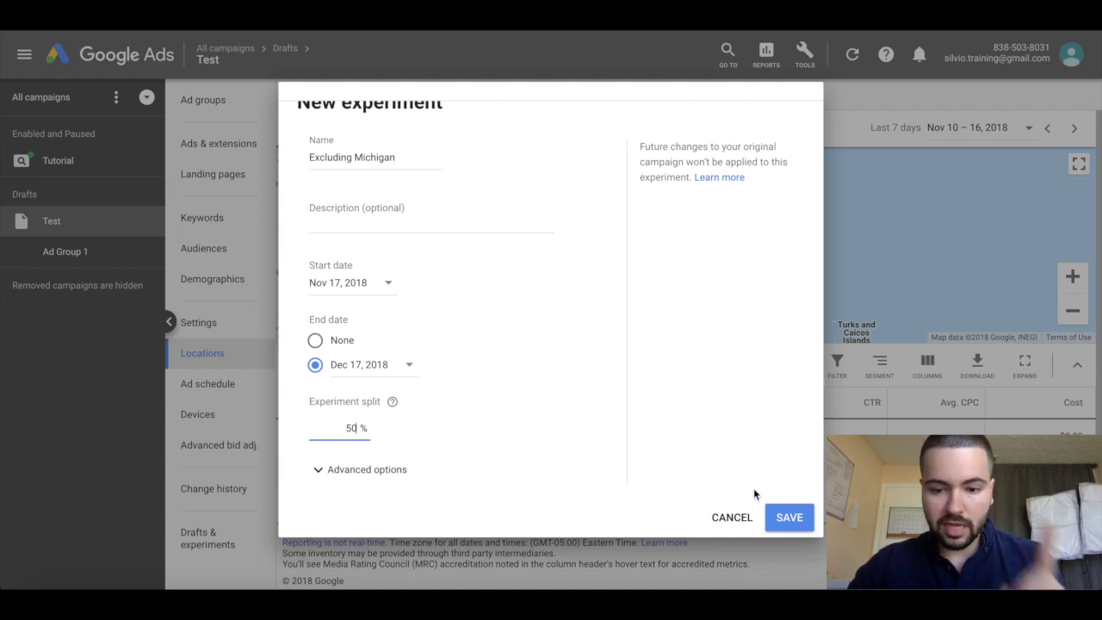
pyautogui.click(625, 422)
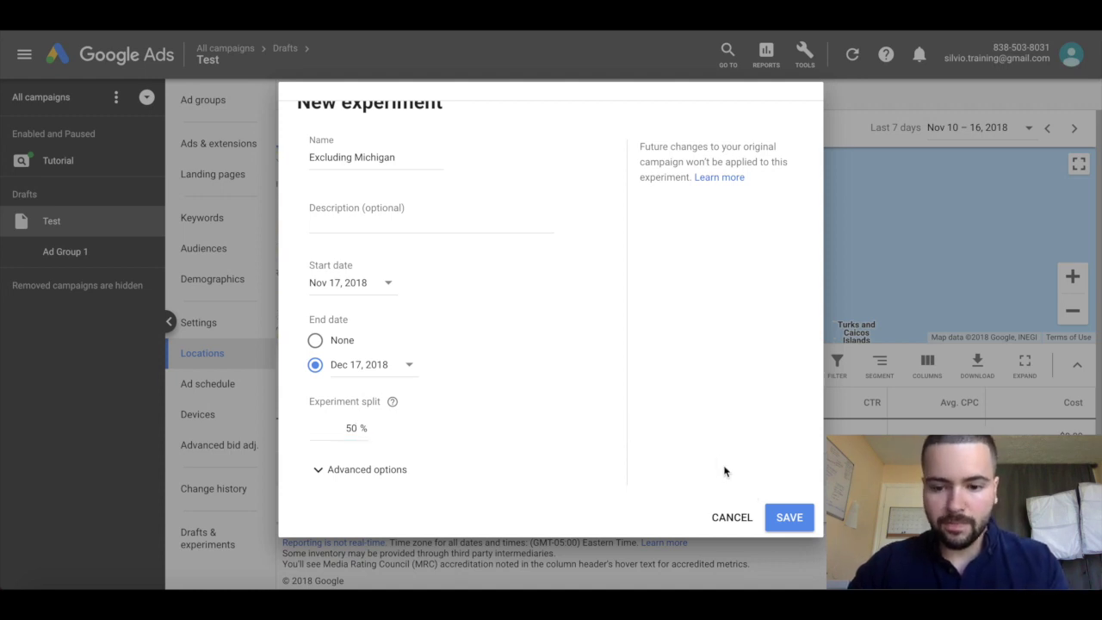
pyautogui.click(789, 517)
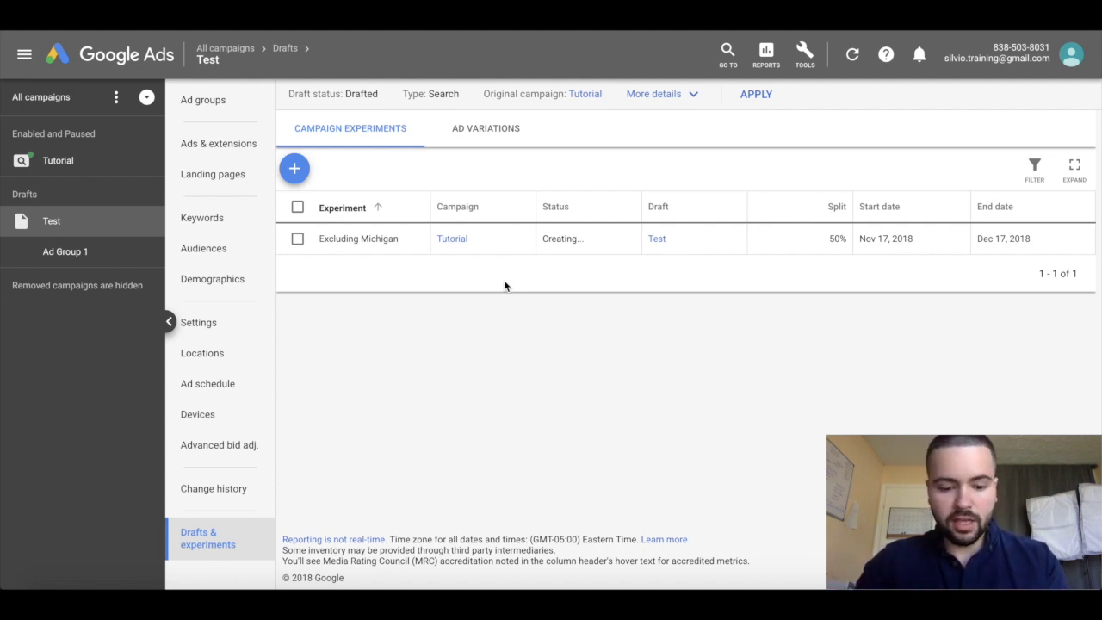
# - Open the list of all campaigns and look at the Excluding Michigan experiment's entry
pyautogui.press('g')
pyautogui.press('c')
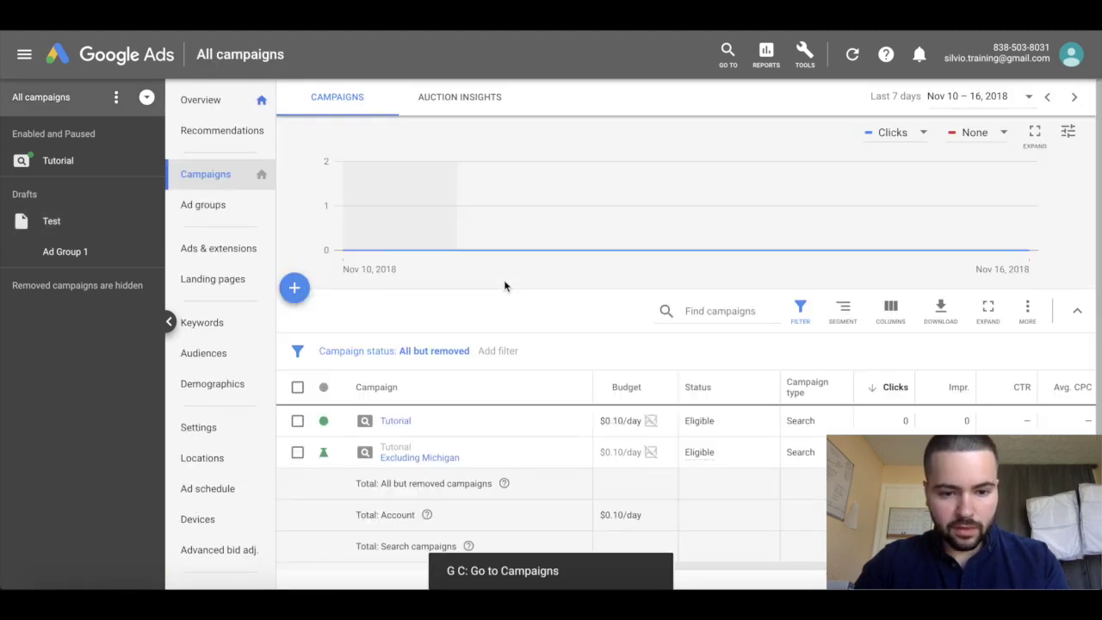
pyautogui.scroll(-1, 505, 287)
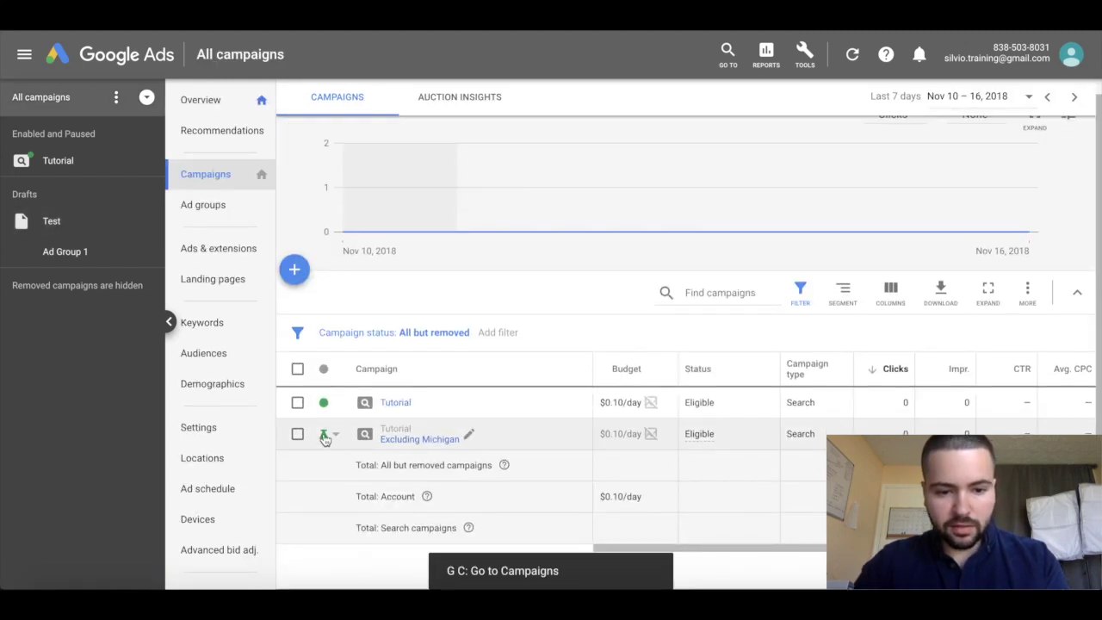